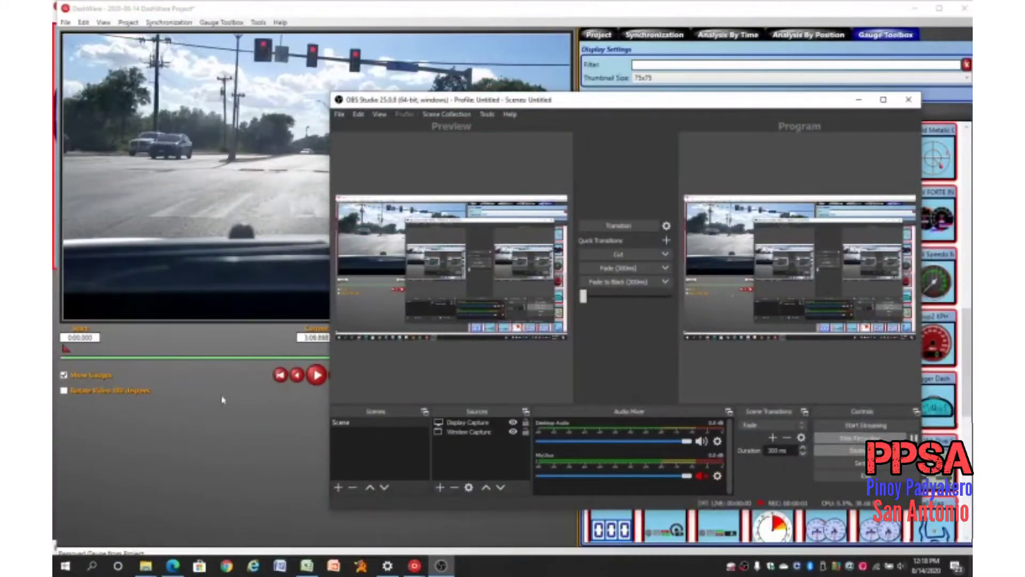
# - Bring the DashWare window into focus
pyautogui.click(207, 430)
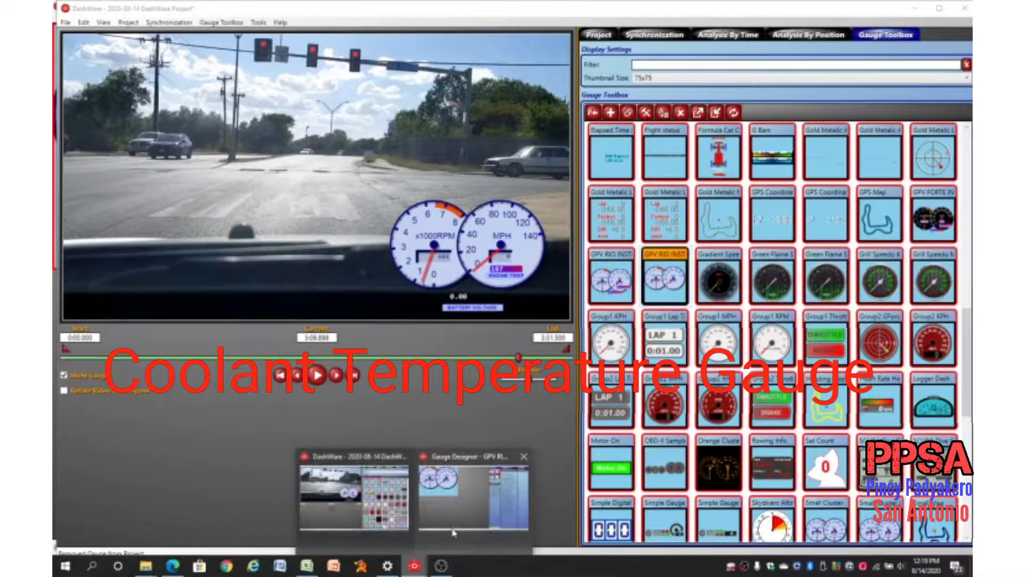
# - Open the cluster in the Gauge Designer, add an Animated Arc, and drag it below the MPH dial
pyautogui.click(481, 486)
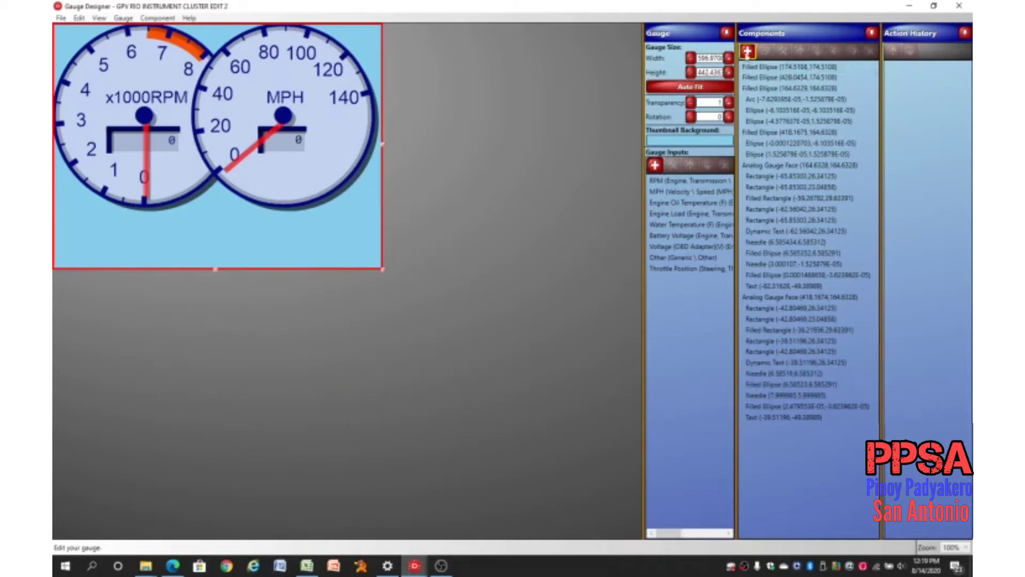
pyautogui.click(747, 51)
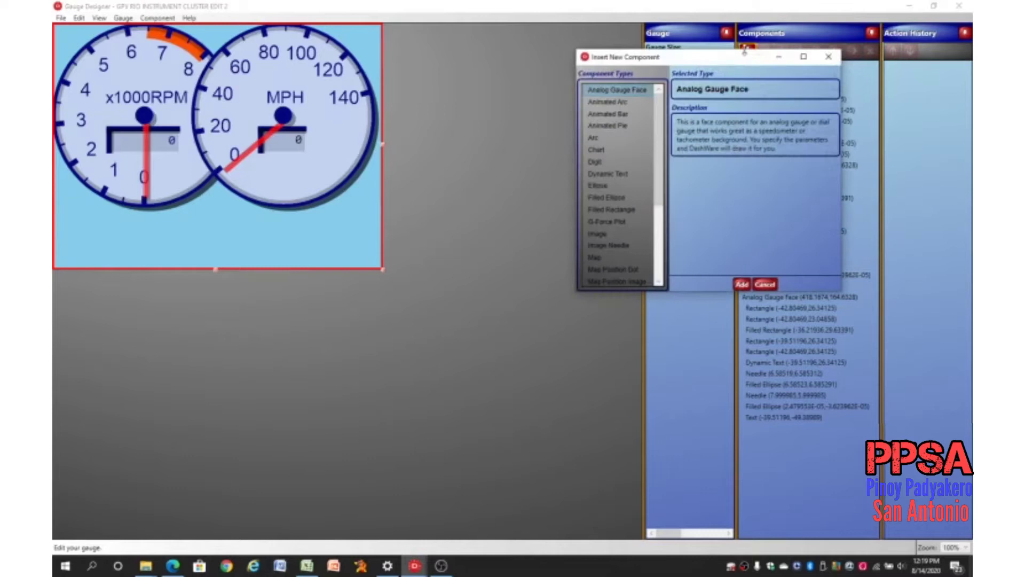
pyautogui.click(628, 105)
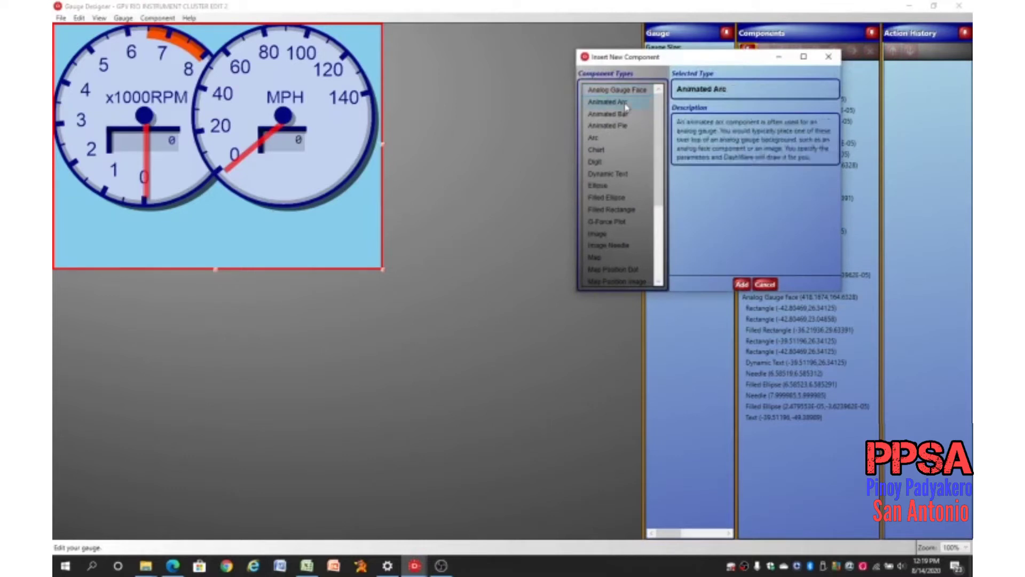
pyautogui.click(743, 285)
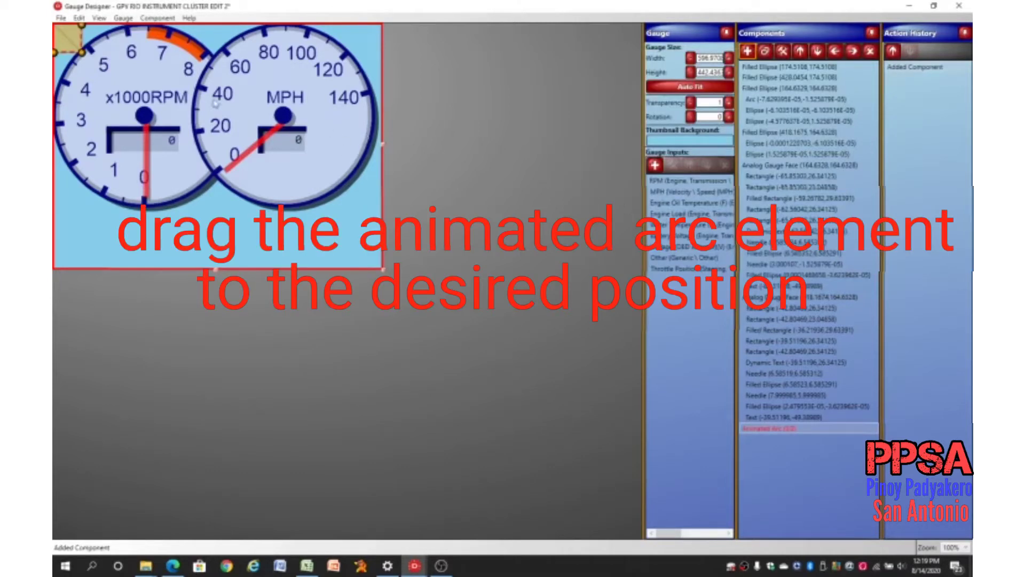
pyautogui.click(750, 430)
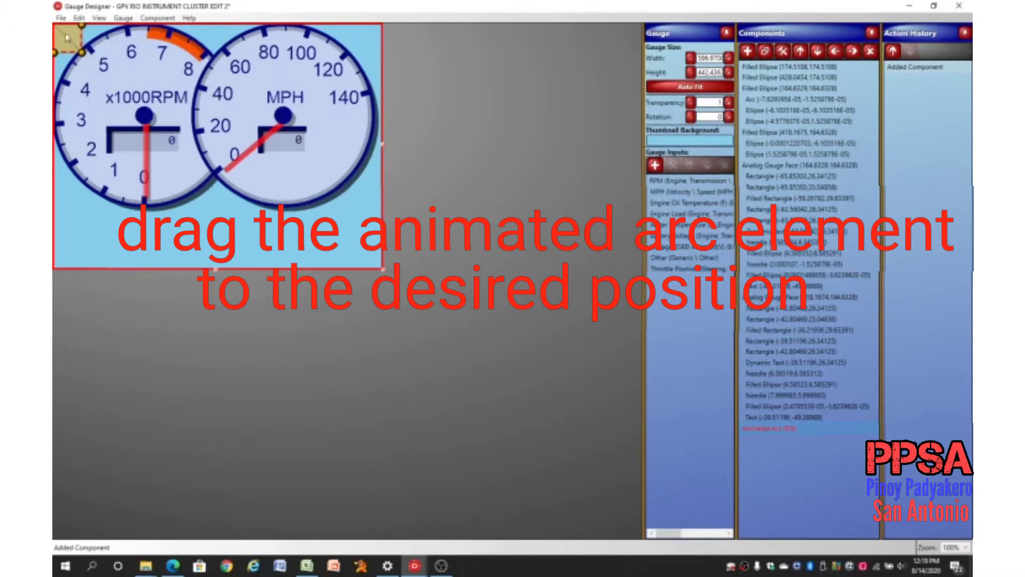
pyautogui.moveTo(68, 38); pyautogui.dragTo(323, 215)
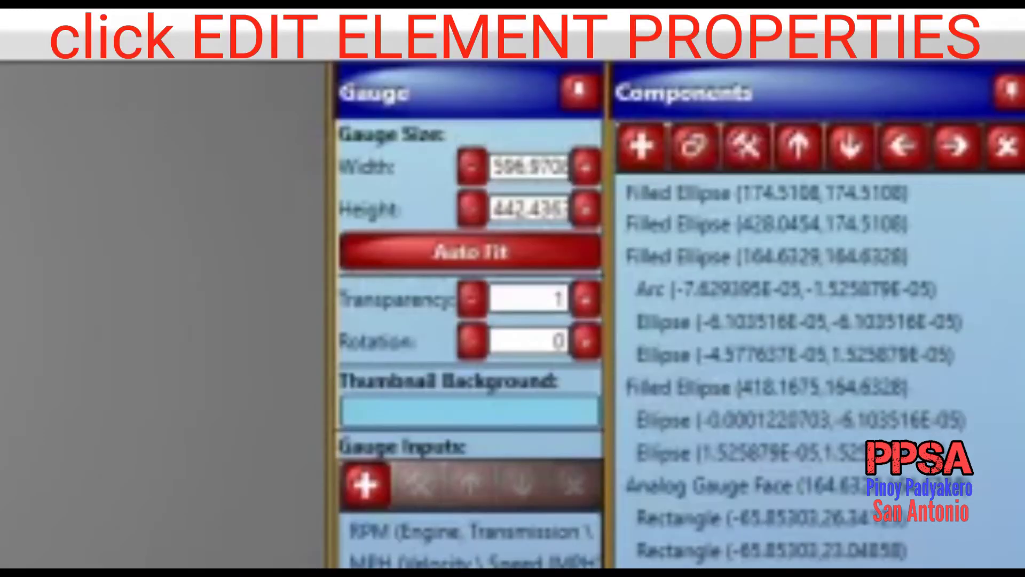
# - Open the animated arc's properties to set its 0–300 range over -225 to -15 degrees
pyautogui.click(744, 155)
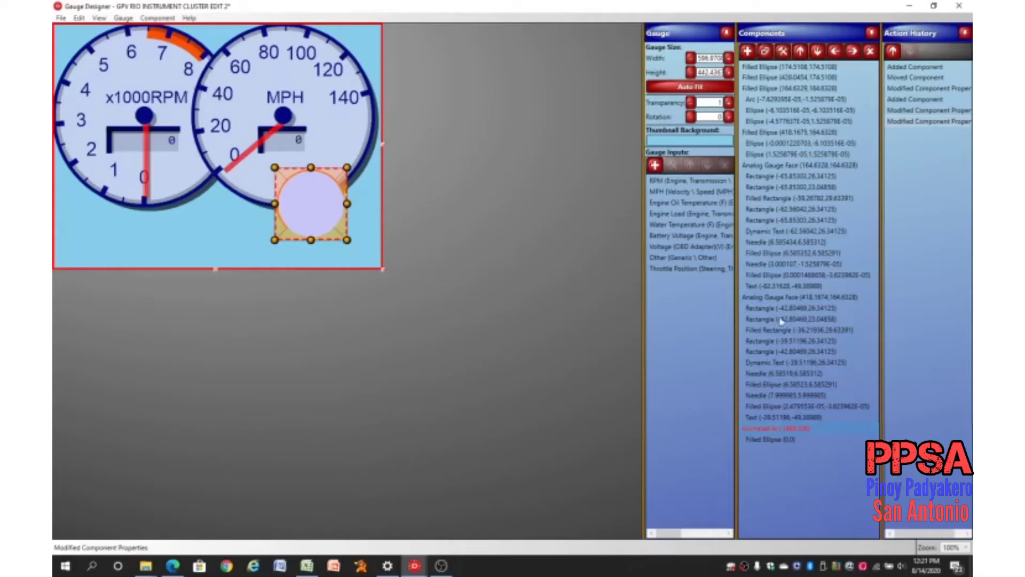
# - Open the Animated Arc properties and look through its range and pen colour settings
pyautogui.click(781, 50)
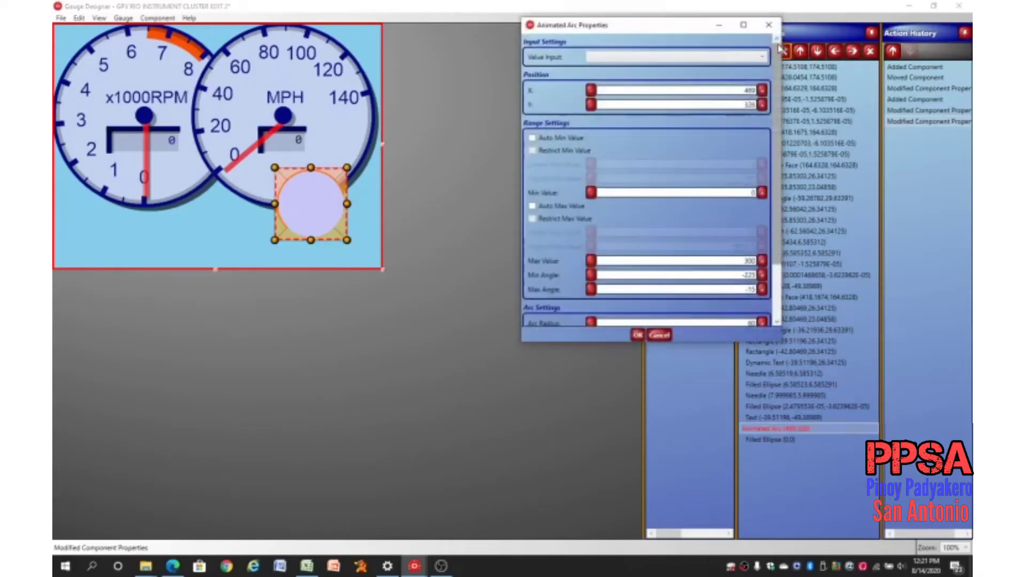
pyautogui.scroll(-1, 724, 232)
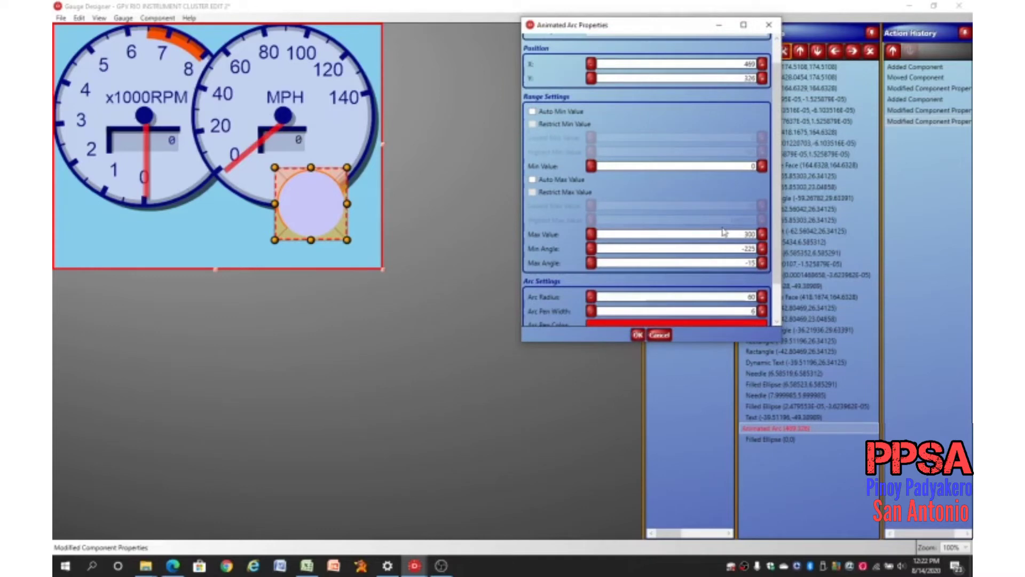
pyautogui.scroll(1, 724, 232)
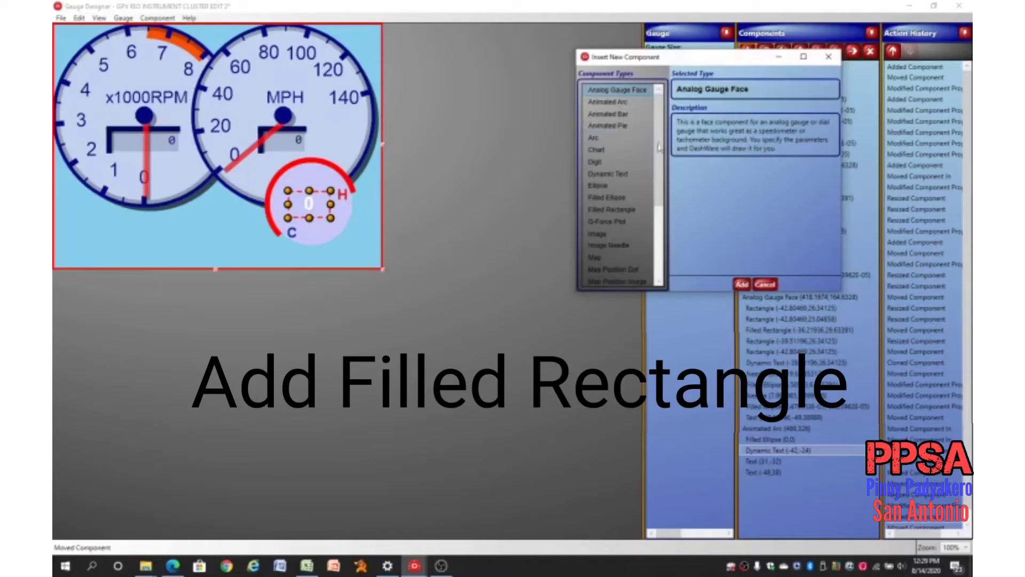
# - Add a Filled Rectangle, widen it to 70 by 38, and give it a near-black fill
pyautogui.click(624, 211)
pyautogui.click(741, 284)
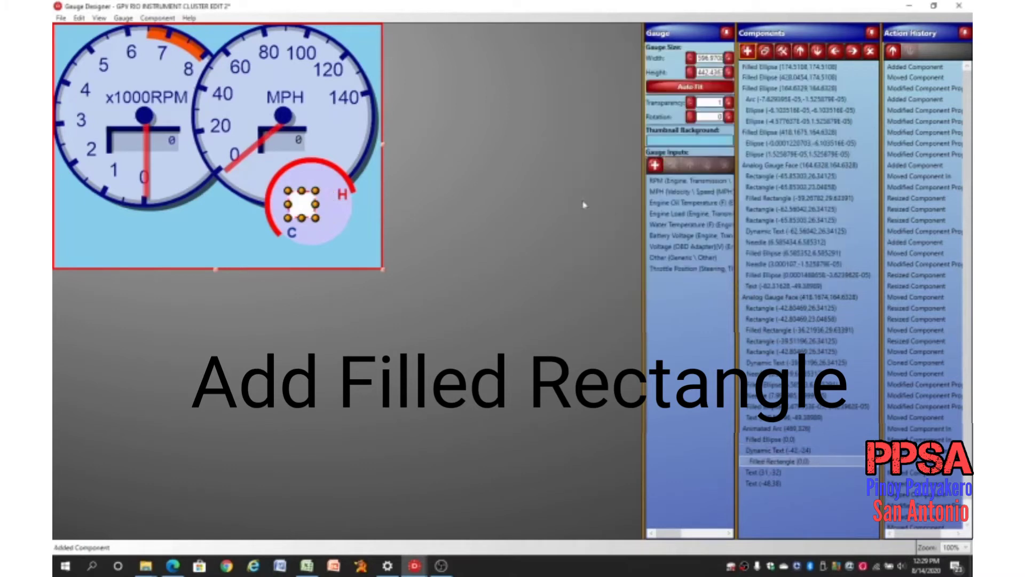
pyautogui.moveTo(316, 205); pyautogui.dragTo(283, 204)
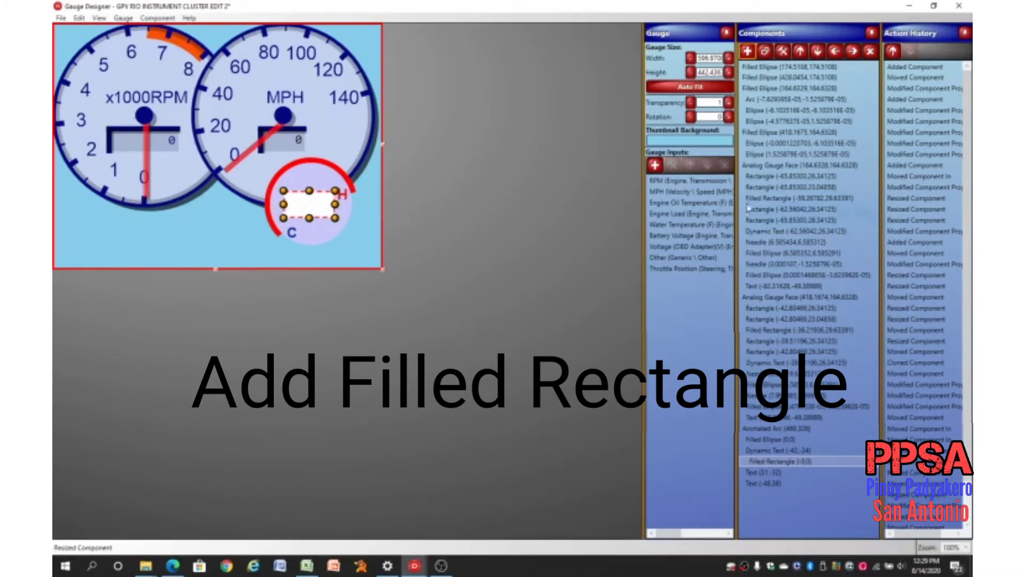
pyautogui.click(783, 51)
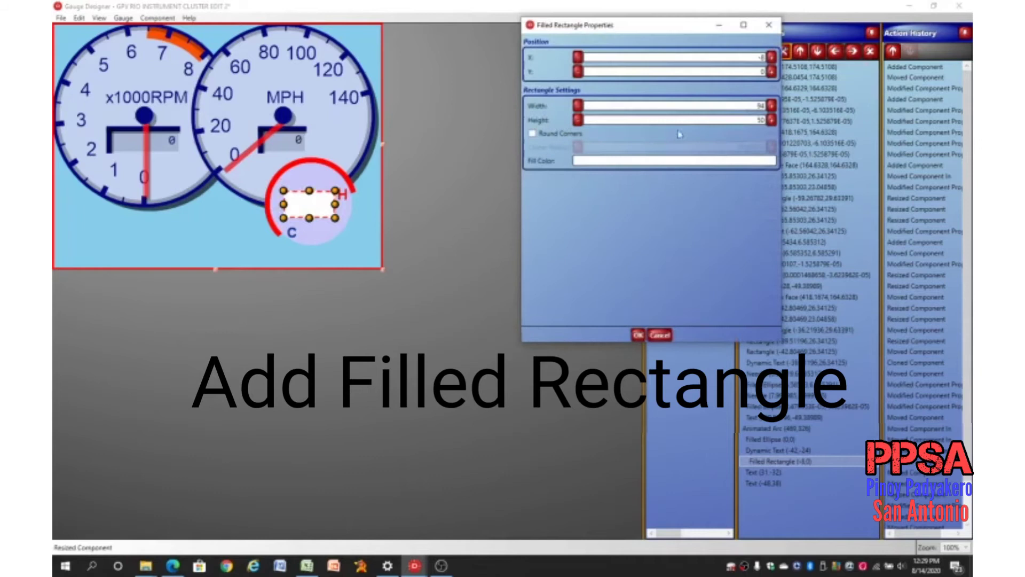
pyautogui.click(621, 161)
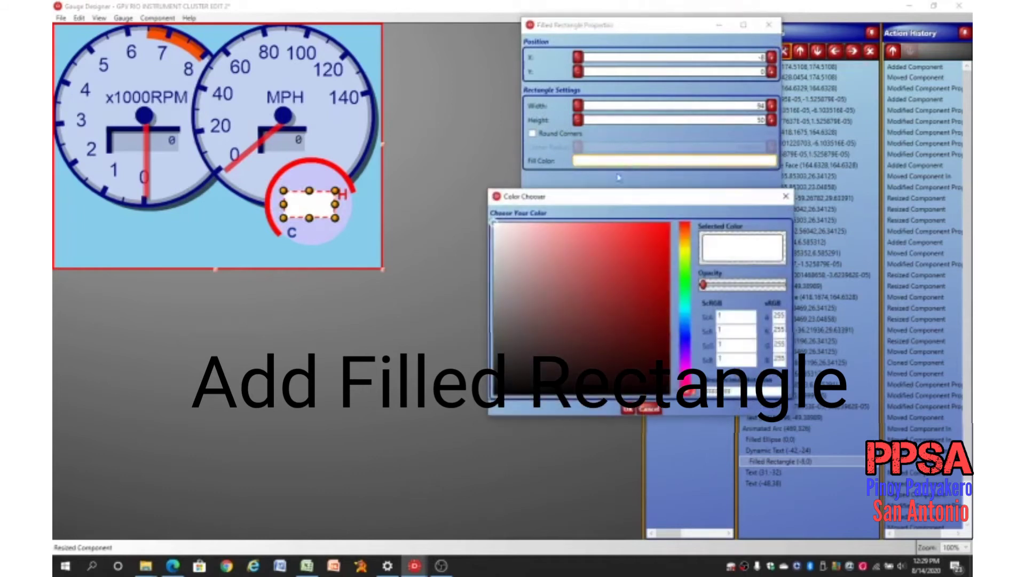
pyautogui.click(532, 357)
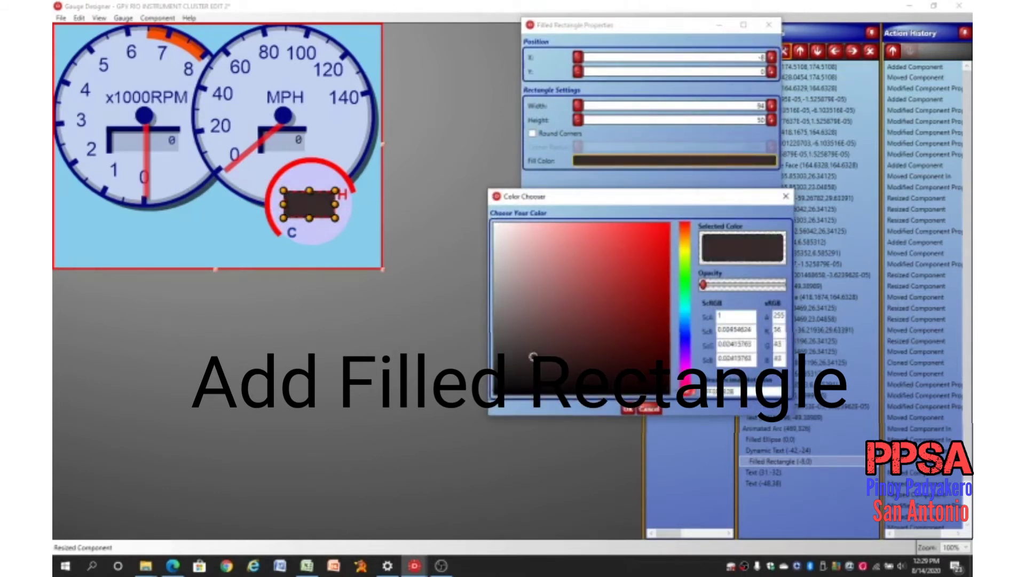
pyautogui.click(505, 383)
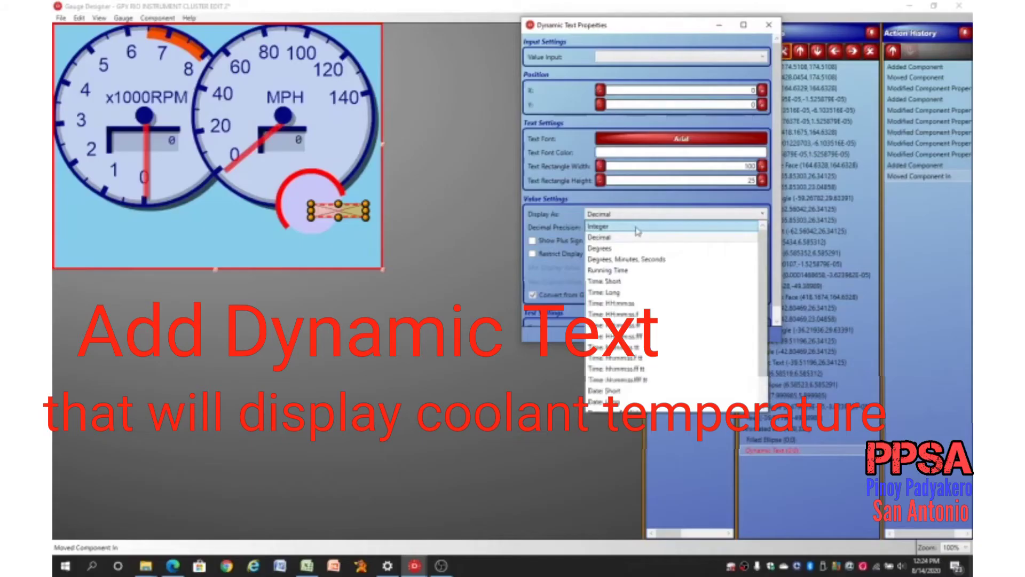
# - Show the readout as an Integer with its font centred horizontally and vertically
pyautogui.click(640, 229)
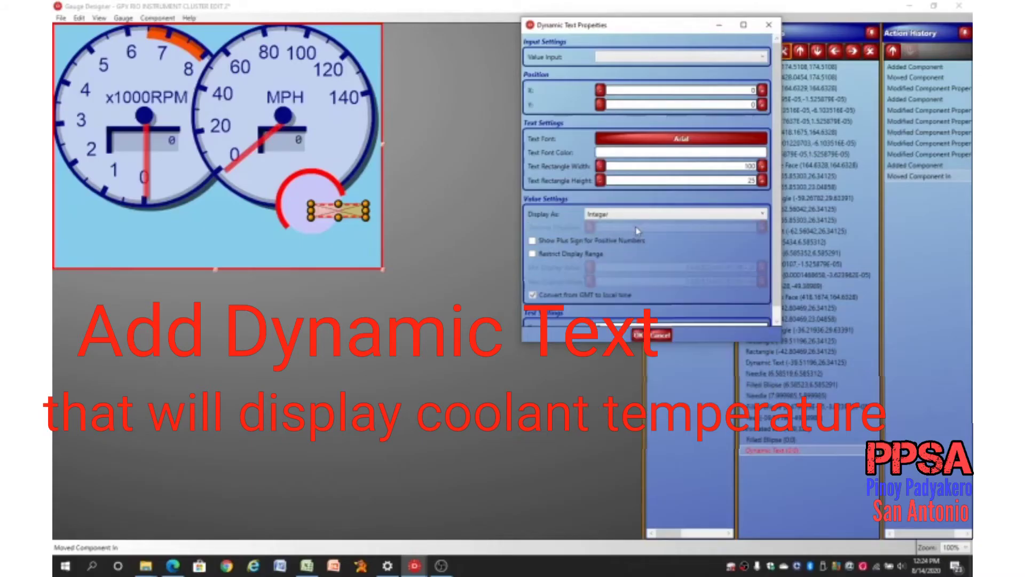
pyautogui.click(641, 139)
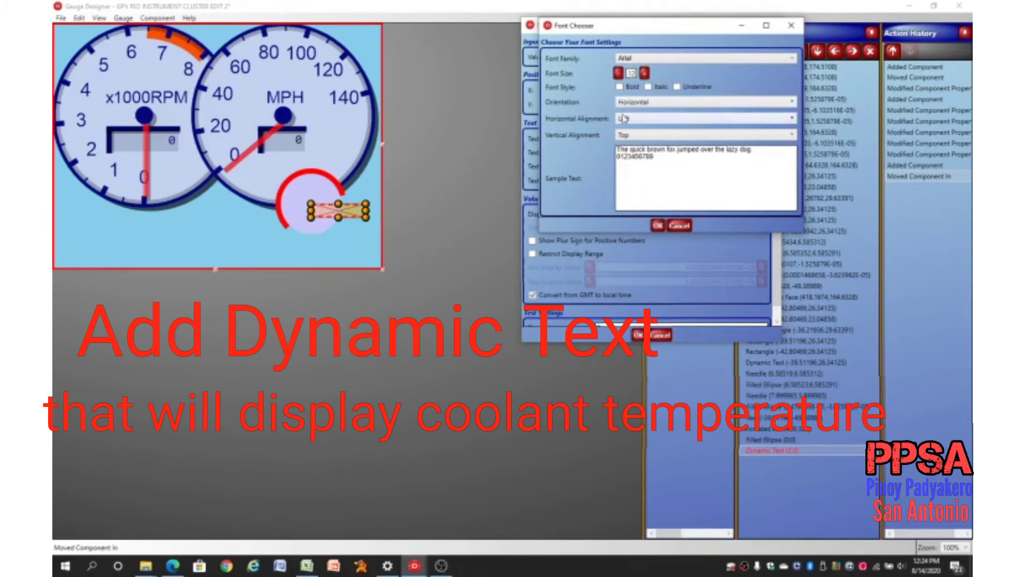
pyautogui.click(626, 119)
pyautogui.click(625, 143)
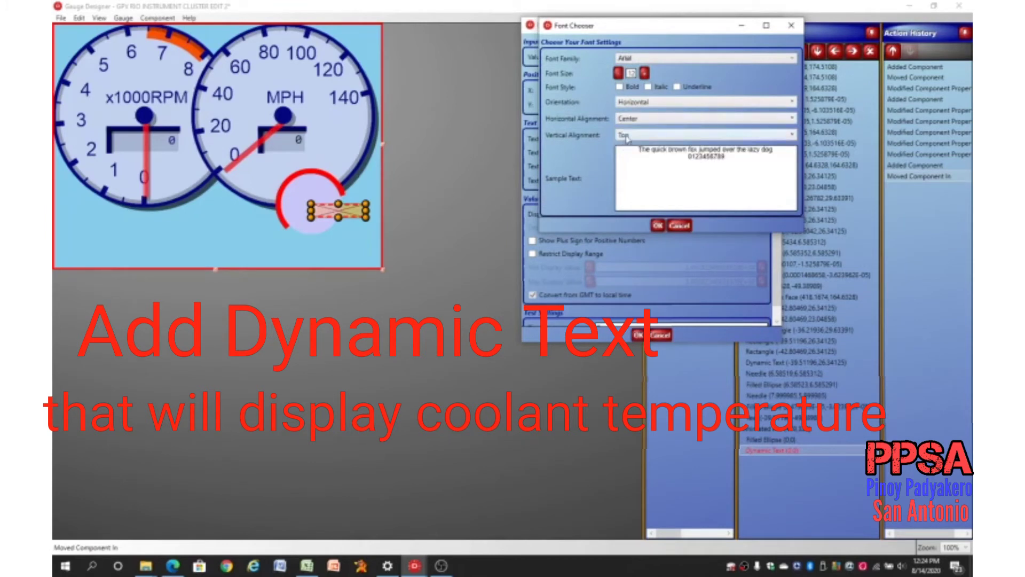
pyautogui.click(627, 135)
pyautogui.click(629, 159)
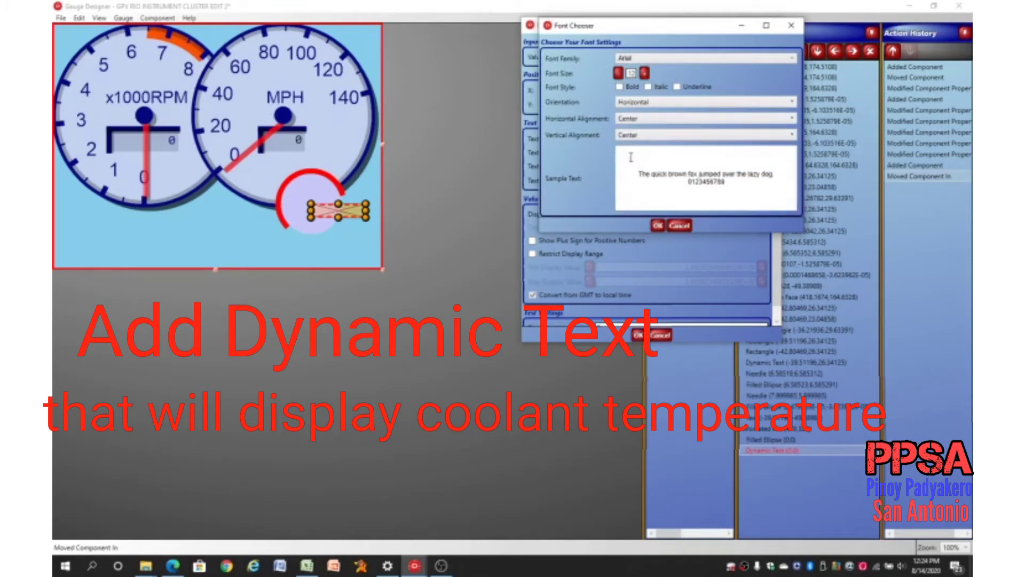
pyautogui.click(658, 224)
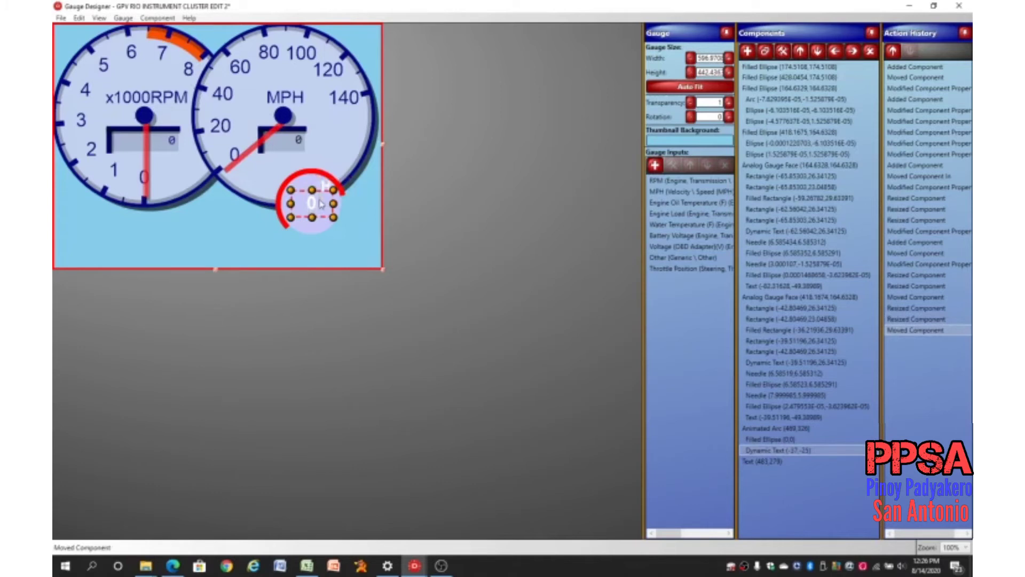
# - Resize the coolant readout, move it just below the arc's centre, and select the H label
pyautogui.moveTo(321, 202); pyautogui.dragTo(321, 197)
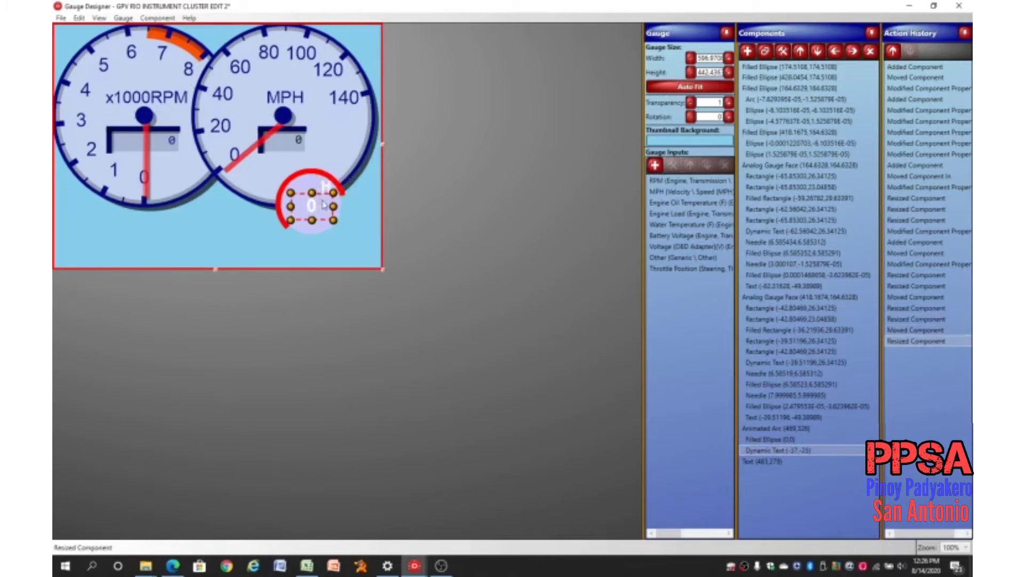
pyautogui.moveTo(323, 203); pyautogui.dragTo(324, 206)
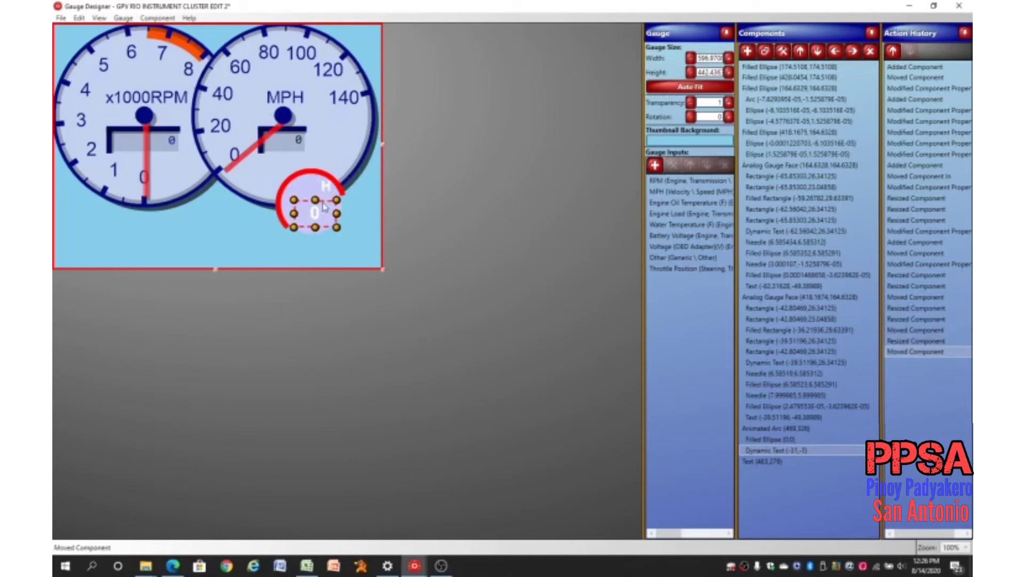
pyautogui.click(330, 188)
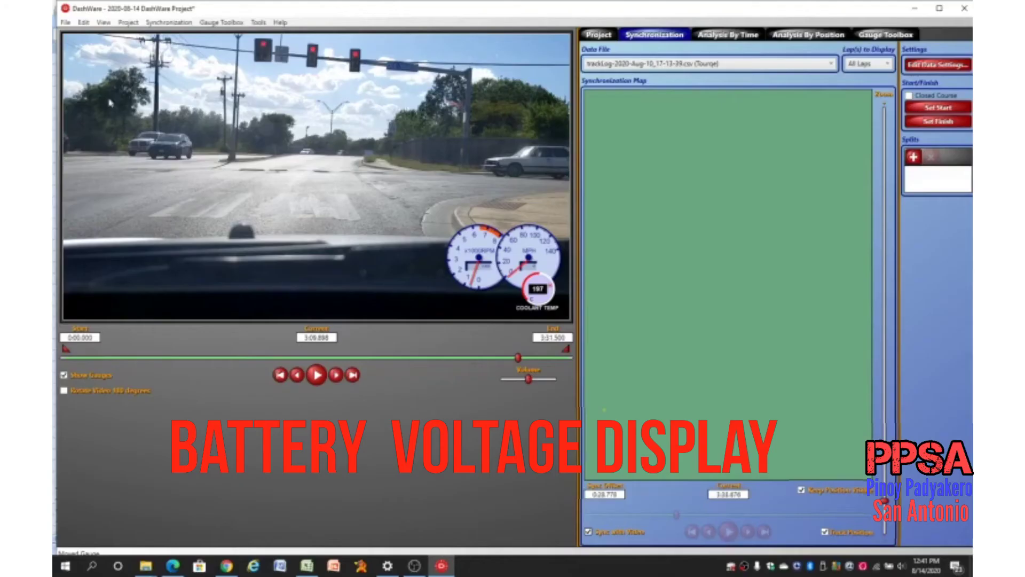
# - Save the project and reopen the instrument cluster in the Gauge Designer
pyautogui.click(65, 22)
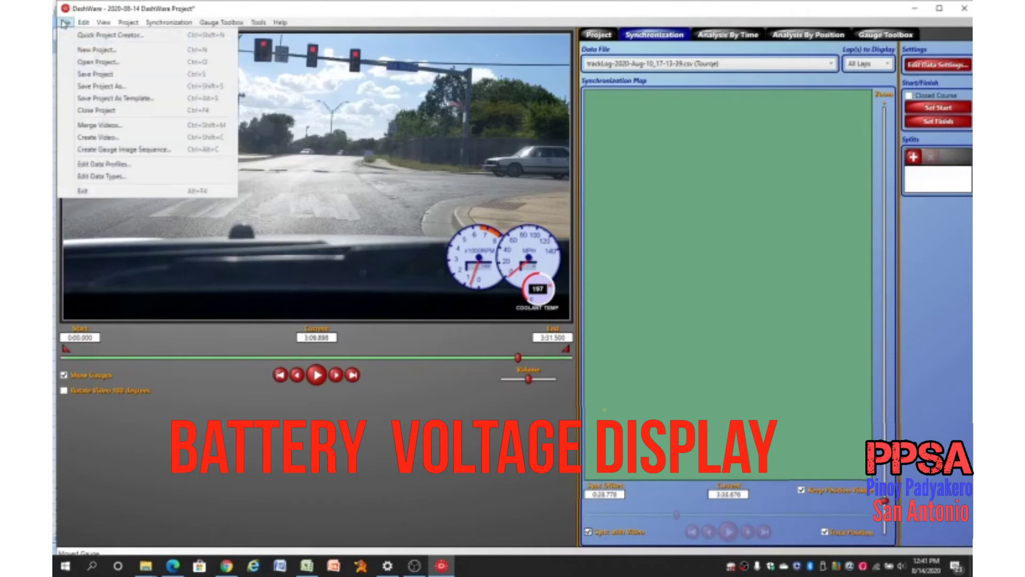
pyautogui.click(102, 74)
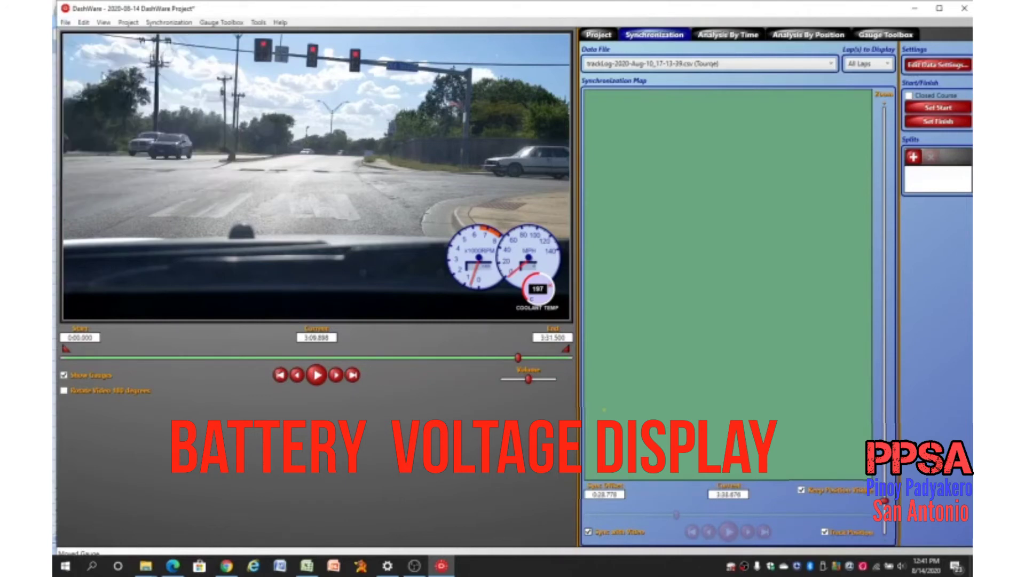
pyautogui.click(493, 268)
pyautogui.doubleClick(492, 268)
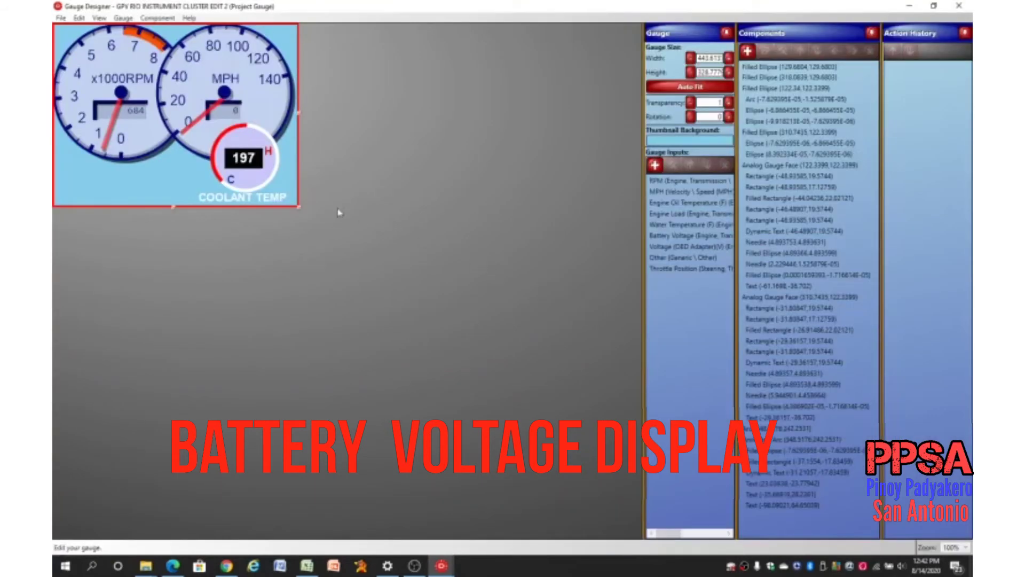
# - Cancel the stray needle and new-input dialogs, select the coolant arc, and bring up Insert New Component
pyautogui.doubleClick(205, 155)
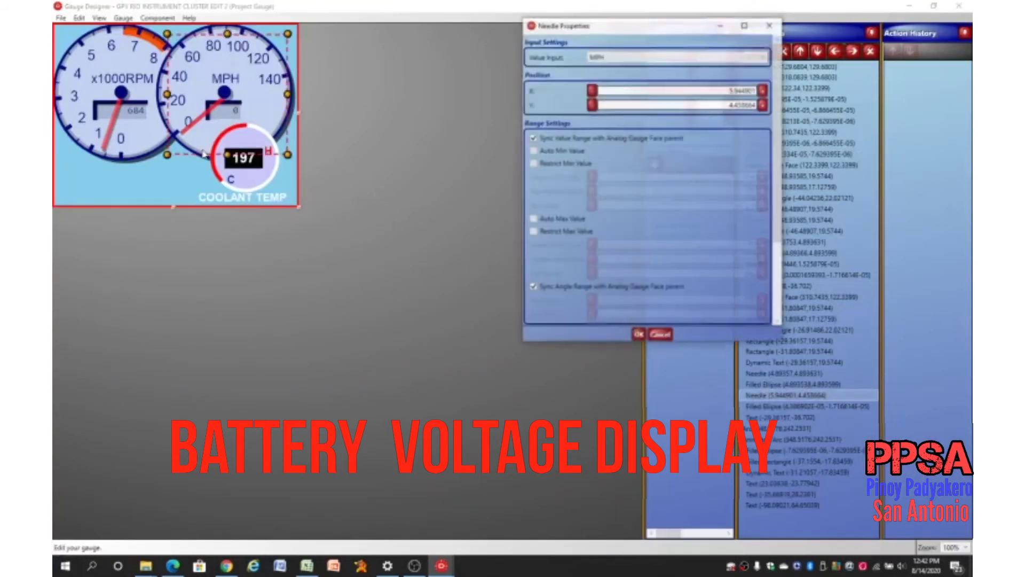
pyautogui.click(658, 335)
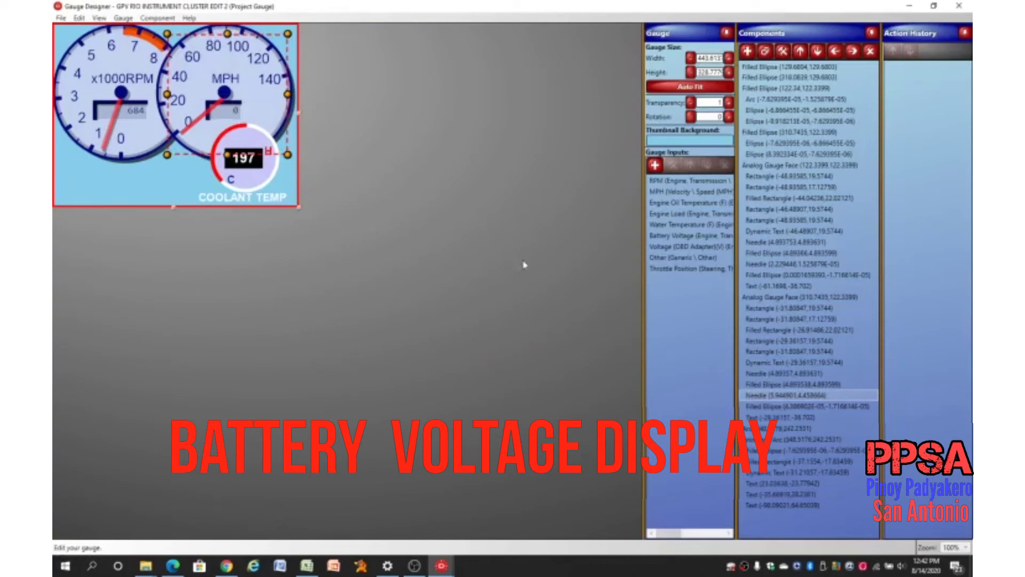
pyautogui.click(655, 165)
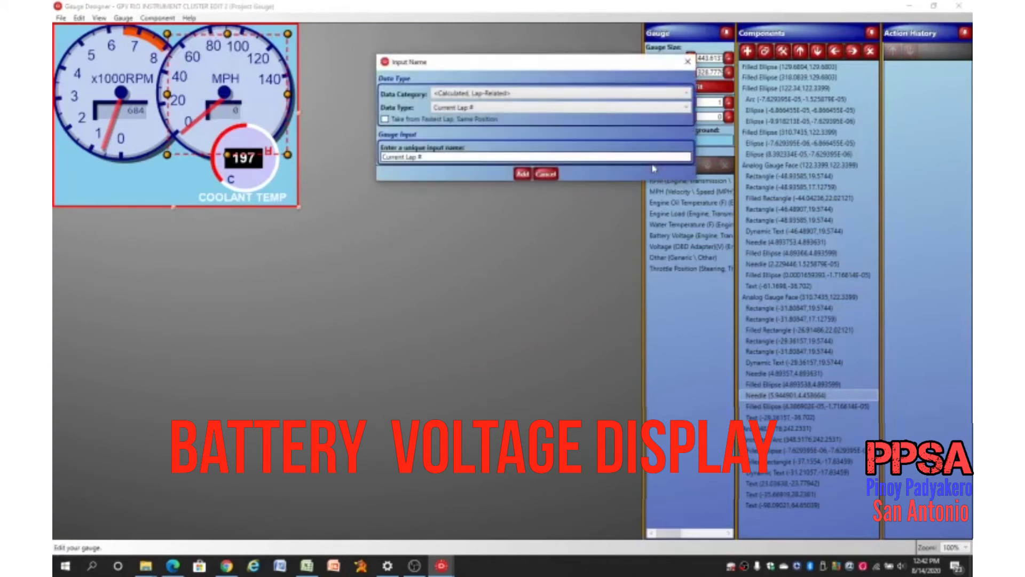
pyautogui.click(688, 62)
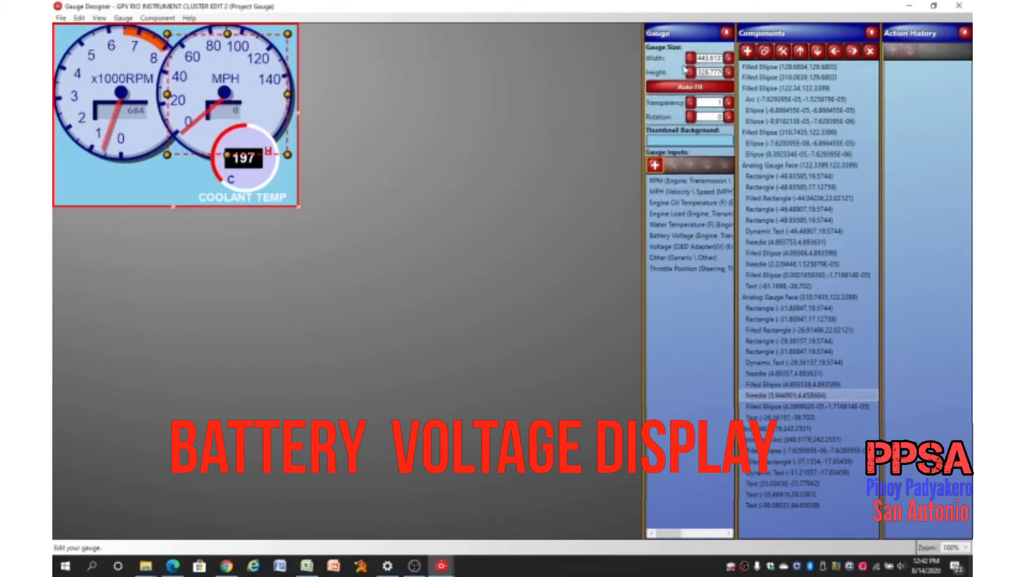
pyautogui.click(771, 439)
pyautogui.click(747, 51)
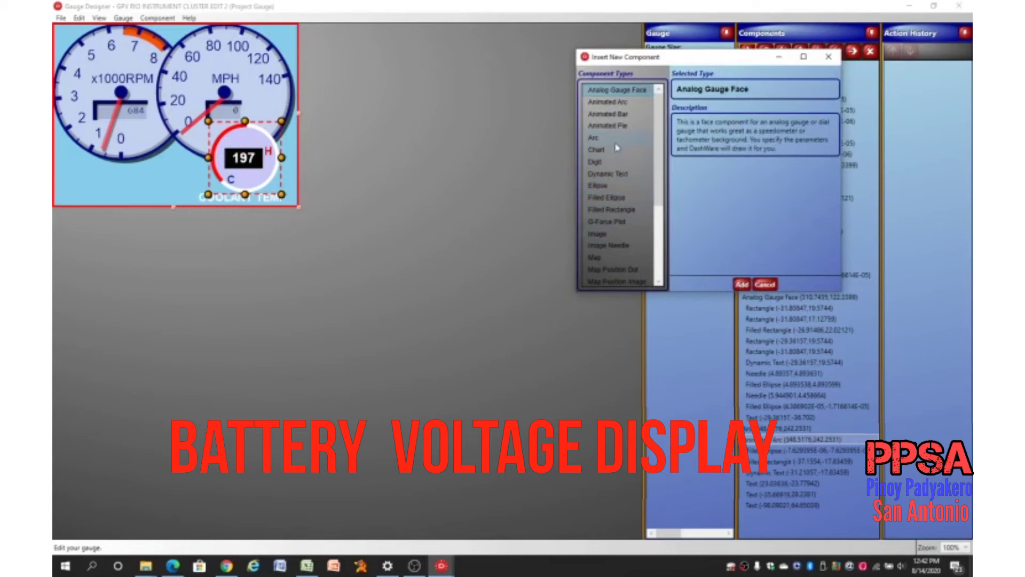
# - Add a 0.00 Dynamic Text readout and duplicate the COOLANT TEMP label
pyautogui.click(612, 174)
pyautogui.click(742, 285)
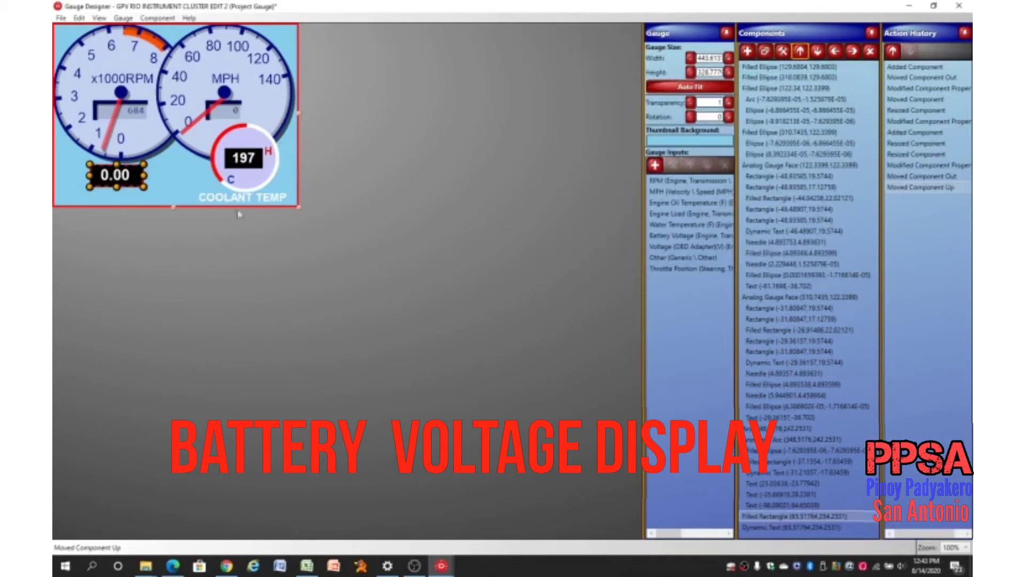
pyautogui.click(237, 201)
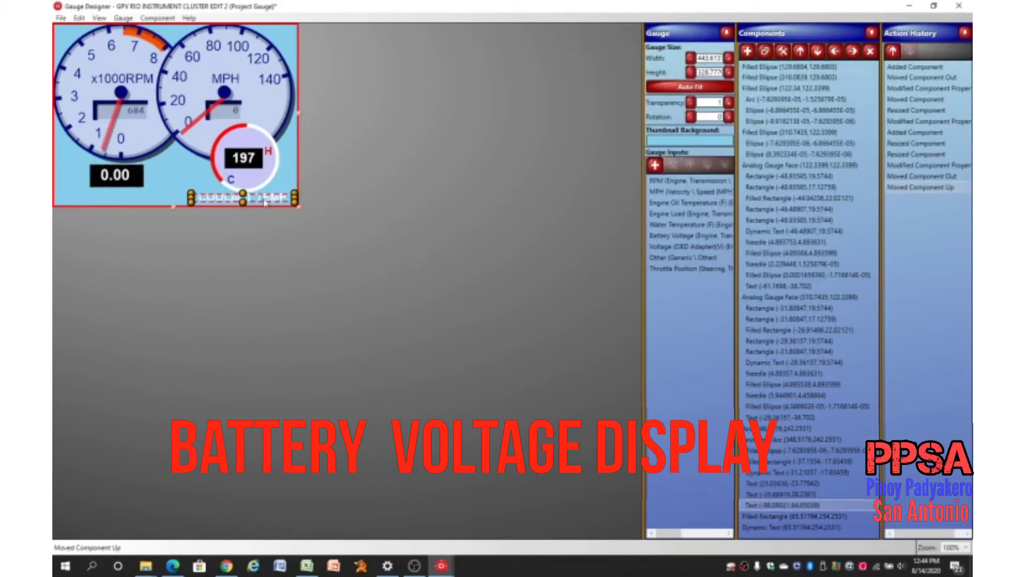
pyautogui.click(765, 51)
# - Move the duplicated label out to top level and drag it under the 0.00 readout
pyautogui.scroll(-2, 782, 375)
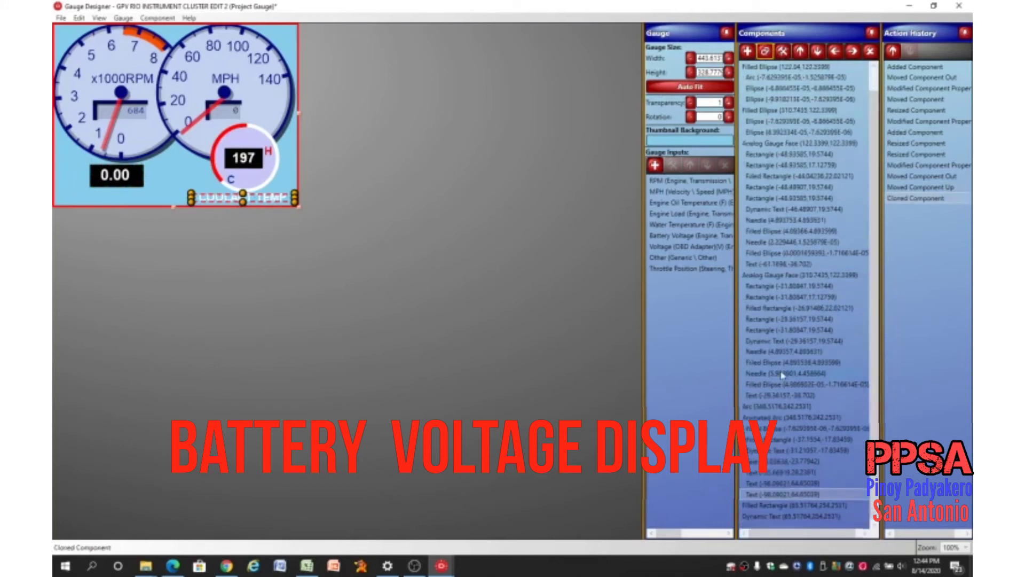
pyautogui.click(761, 517)
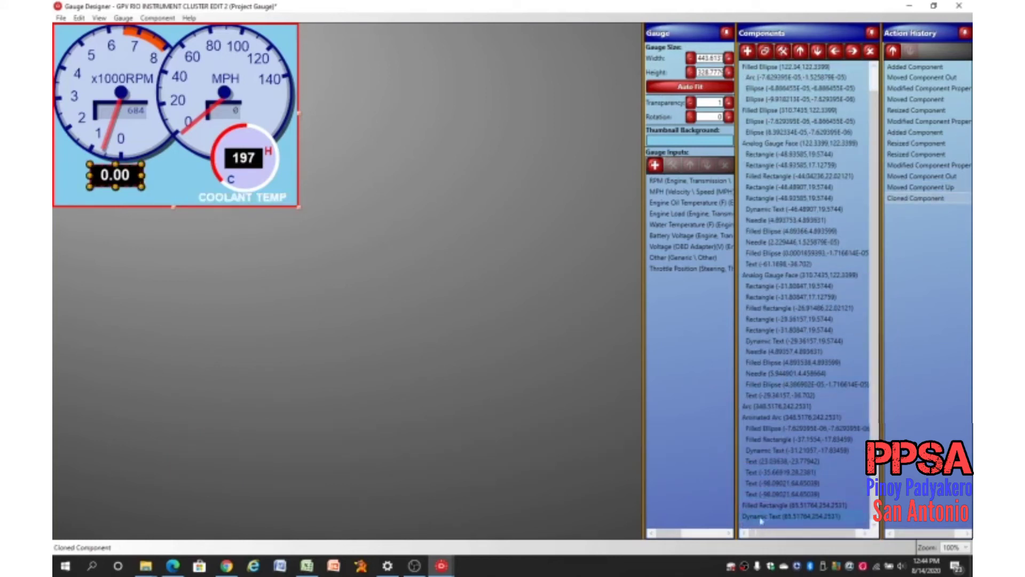
pyautogui.click(763, 496)
pyautogui.click(835, 50)
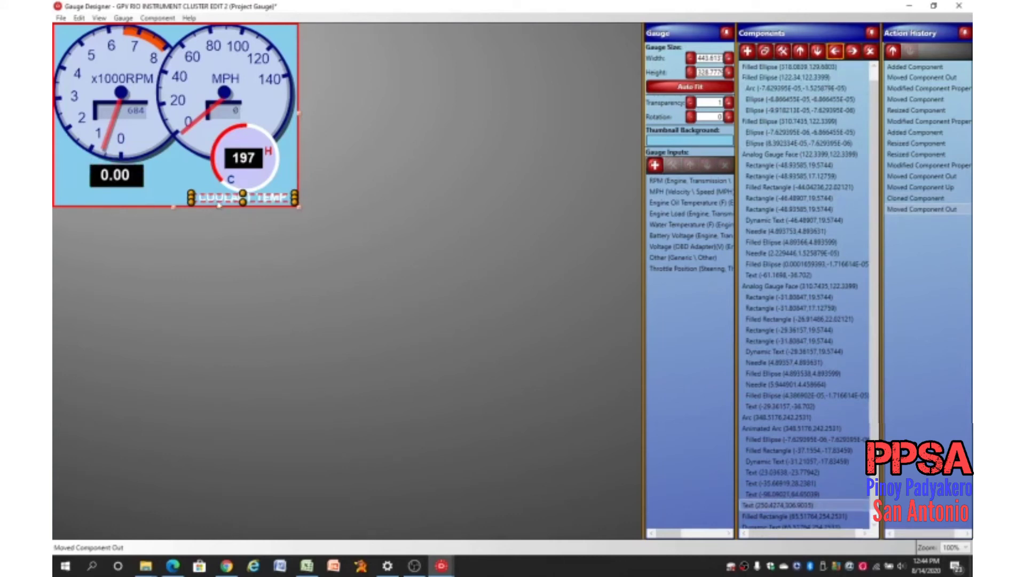
pyautogui.moveTo(219, 206); pyautogui.dragTo(97, 205)
# - Change the cloned label's text to BATTERY VOLTAGE and save the gauge when closing the designer
pyautogui.click(782, 51)
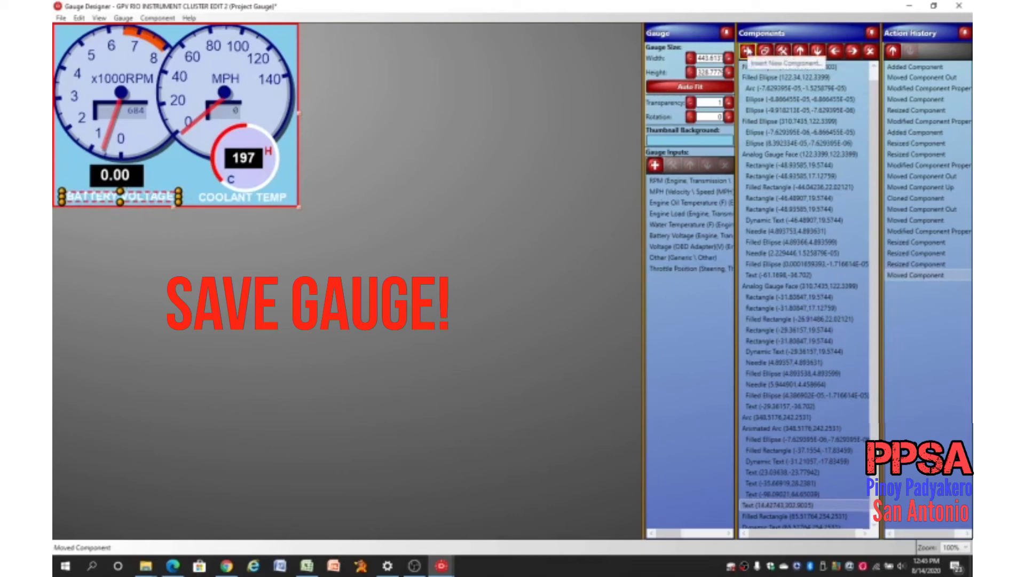
pyautogui.click(959, 5)
pyautogui.click(457, 321)
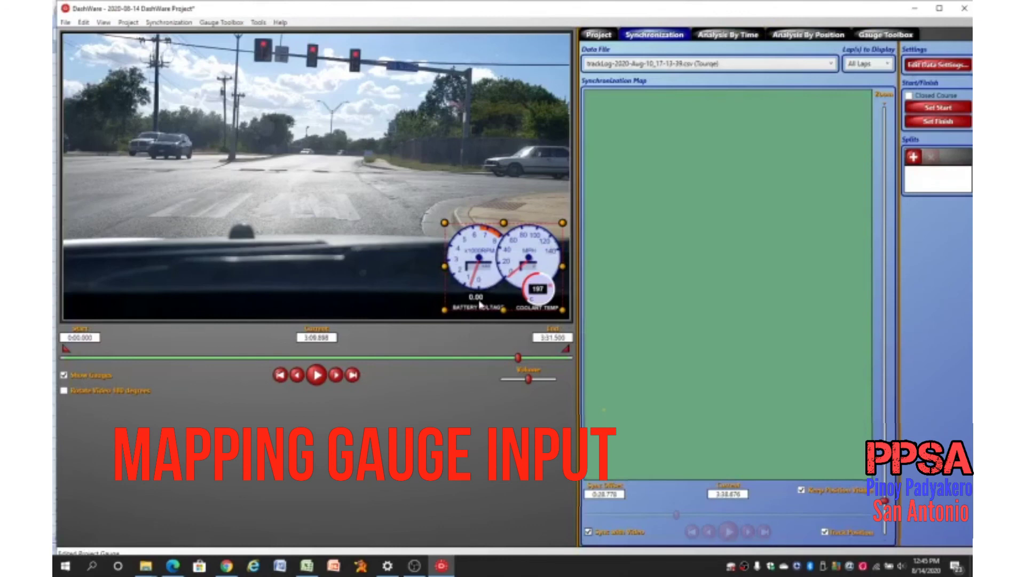
# - In the Gauge Input Mapper from Project Gauges, show the Data Value choices for Battery Voltage
pyautogui.click(598, 34)
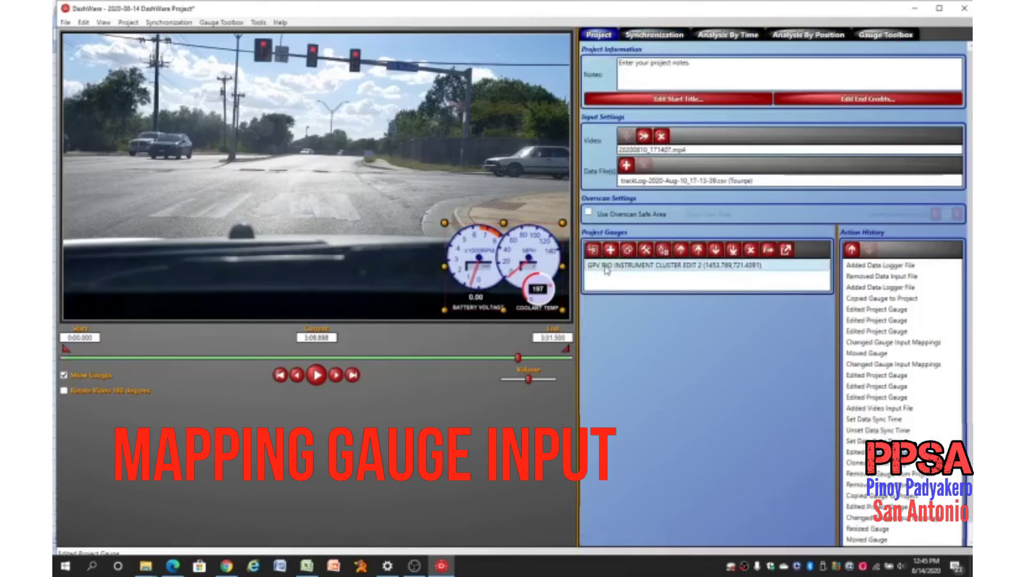
pyautogui.click(592, 250)
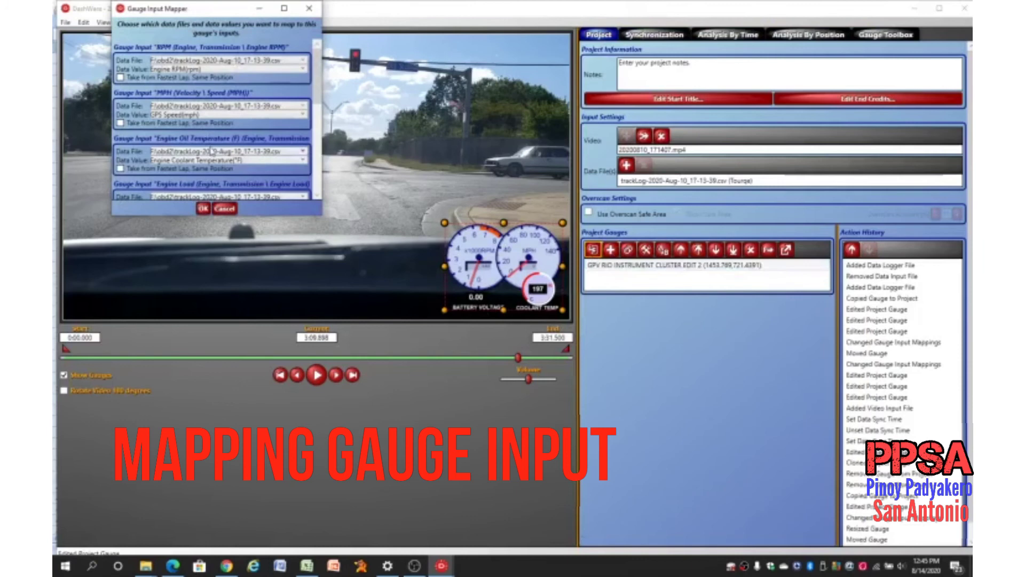
pyautogui.scroll(-3, 212, 152)
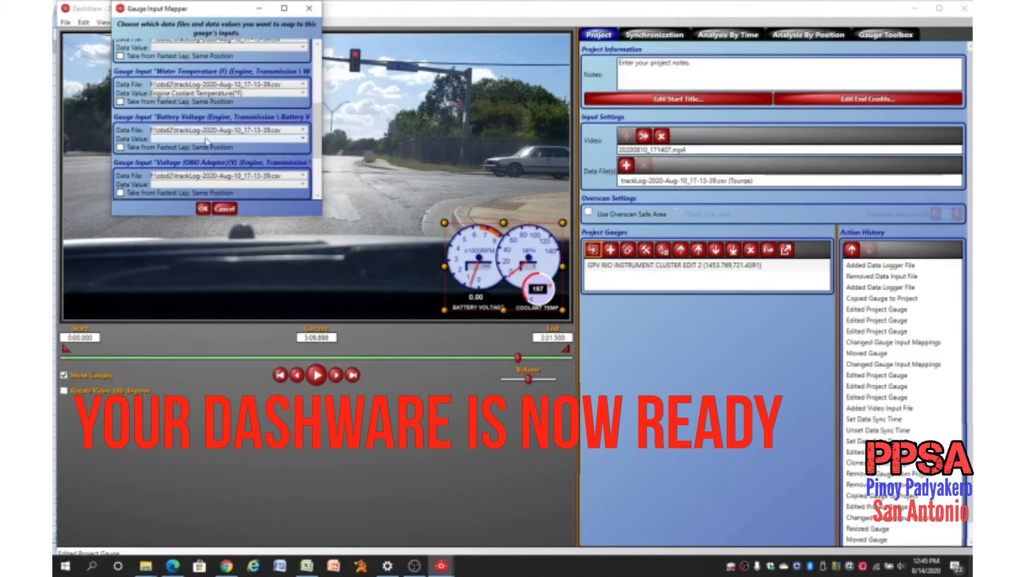
pyautogui.click(207, 139)
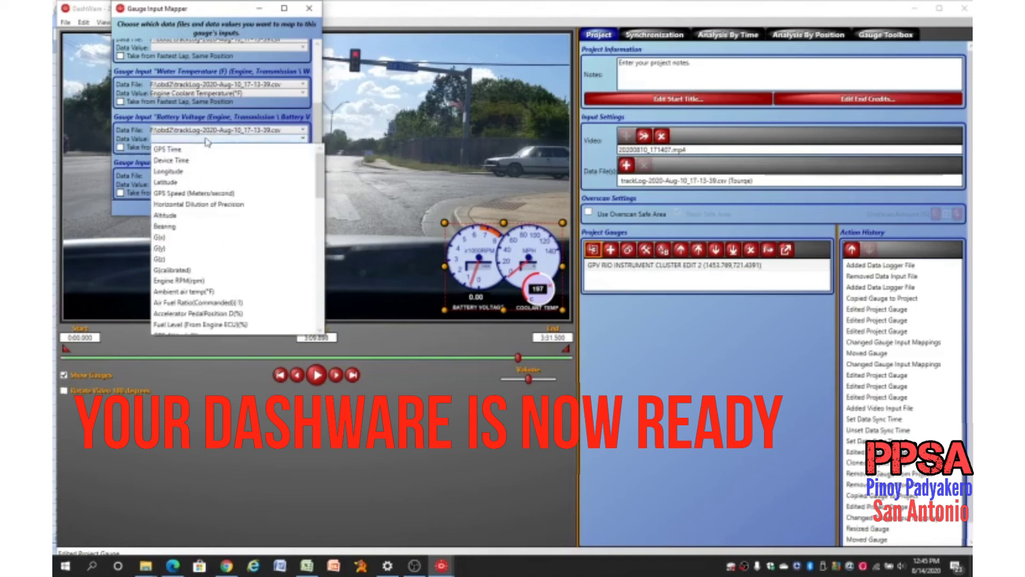